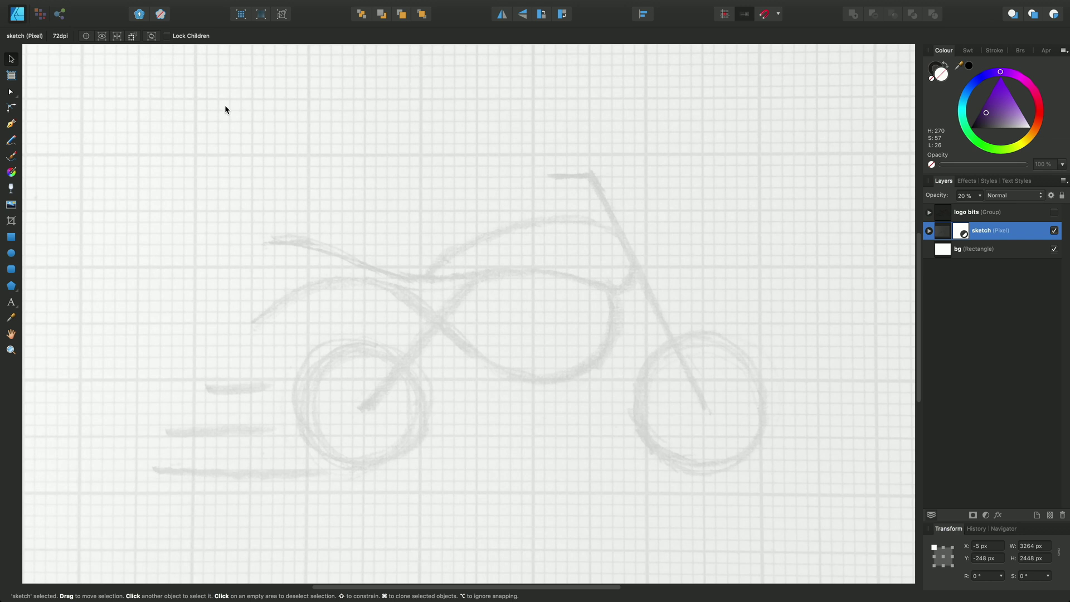
# With the Pen tool, draw a trial fork-and-handlebar stroke, then undo its handlebar segment.
pyautogui.click(11, 125)
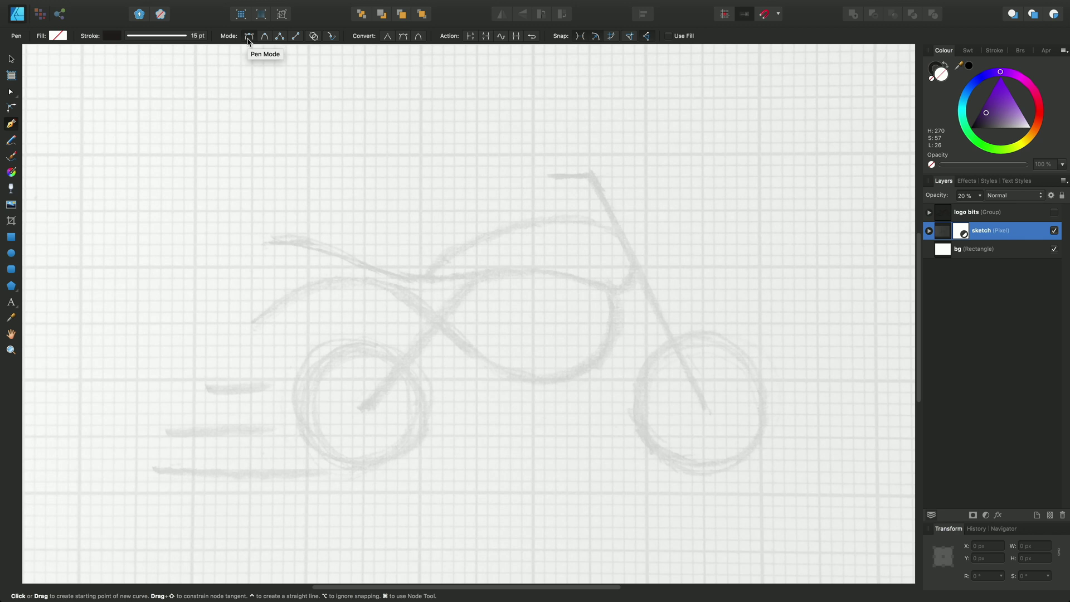
pyautogui.click(705, 412)
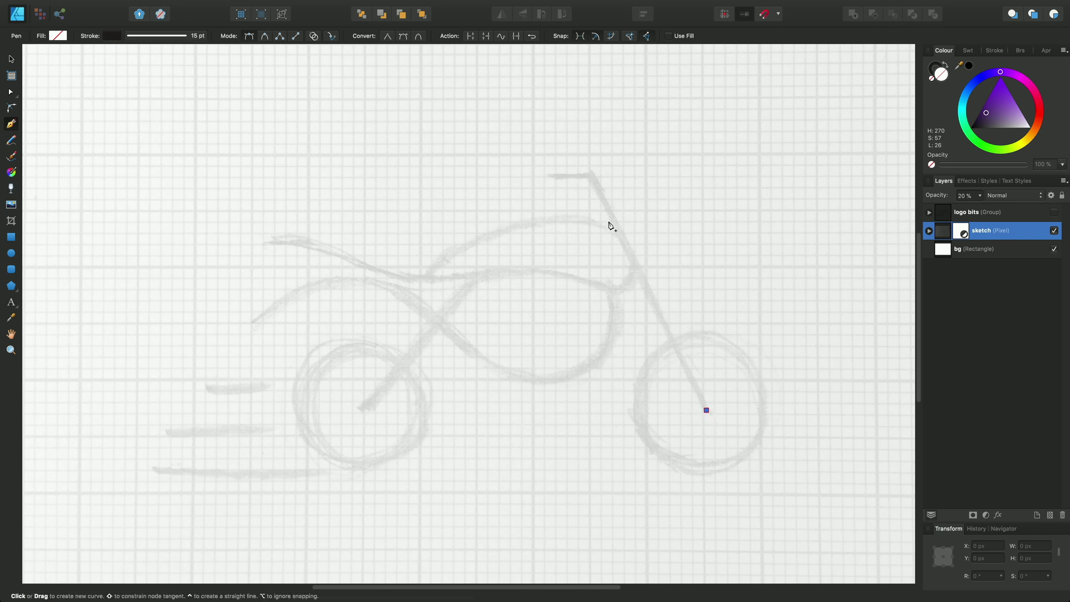
pyautogui.click(591, 175)
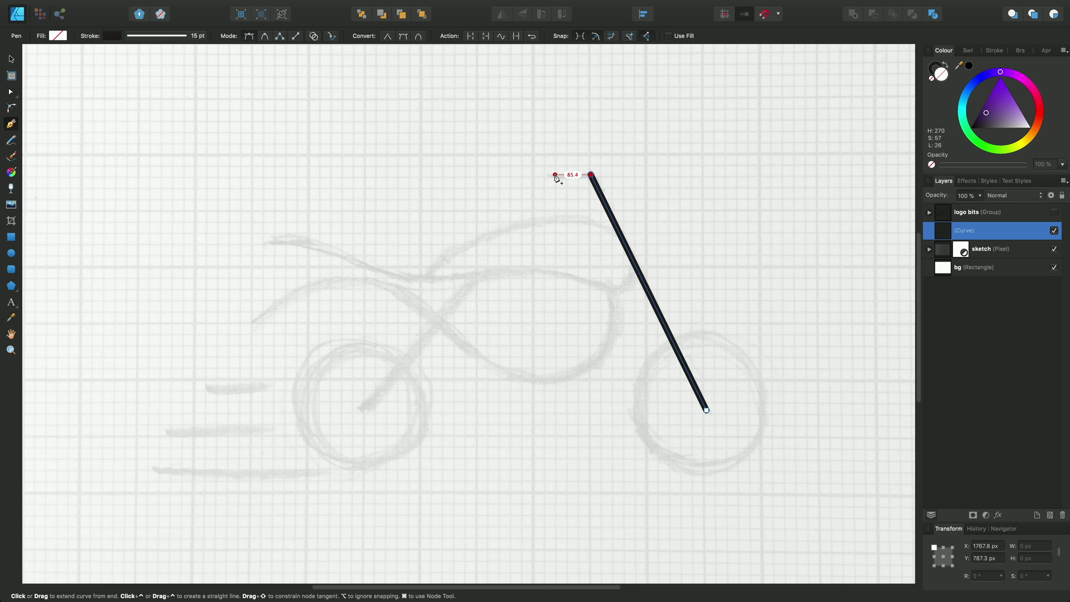
pyautogui.click(552, 175)
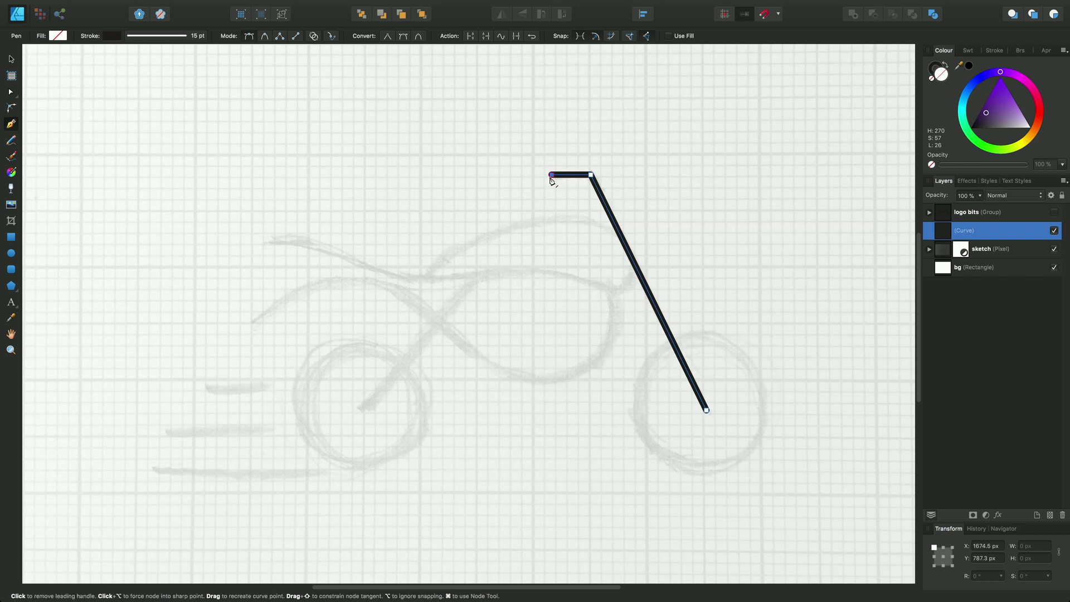
pyautogui.press('super+z')
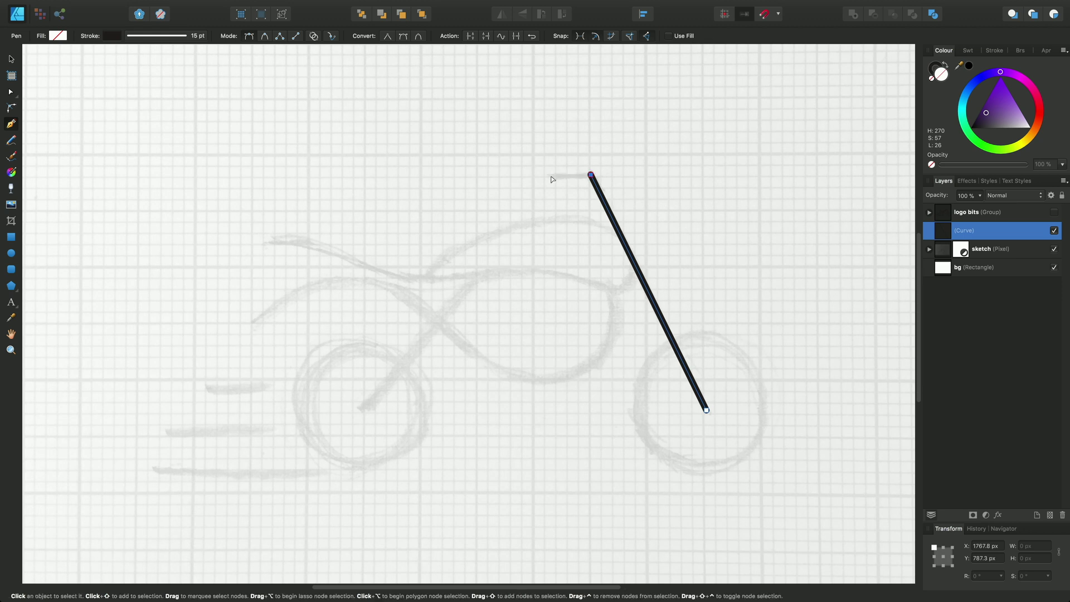
# Redraw the fork from the wheel hub to its top, ending in a rounded handlebar curve.
pyautogui.press('super+z')
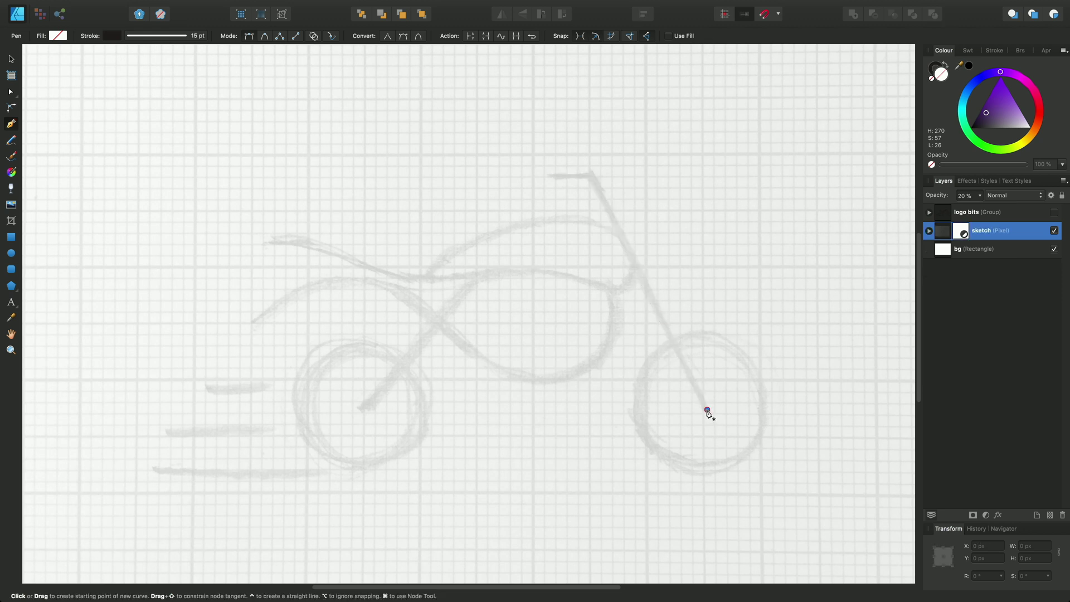
pyautogui.click(707, 410)
pyautogui.click(590, 174)
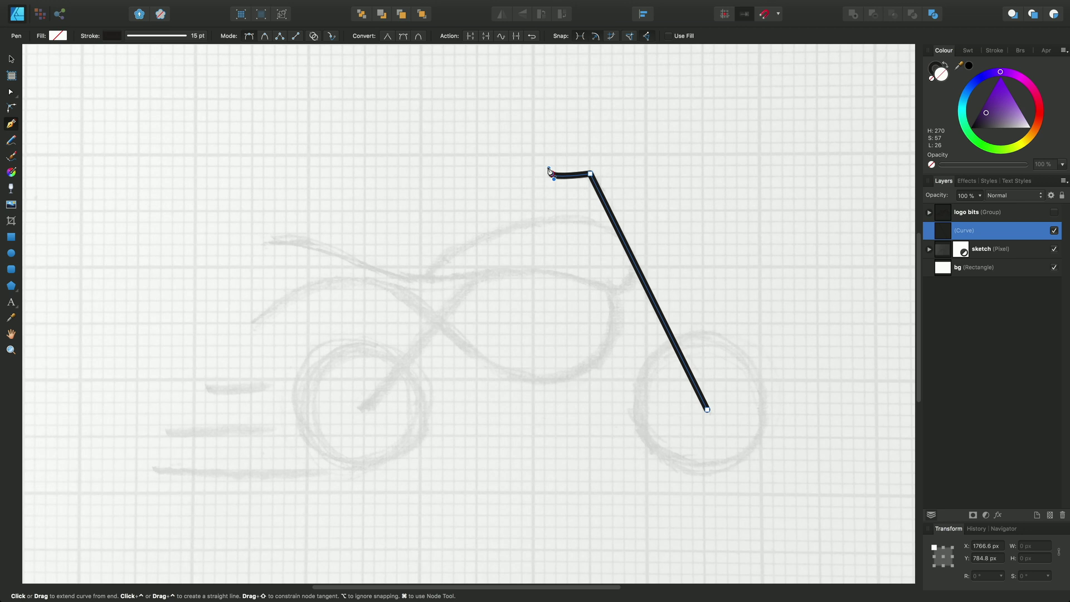
pyautogui.moveTo(541, 161)
pyautogui.mouseDown()
pyautogui.moveTo(526, 161)
pyautogui.moveTo(538, 158)
pyautogui.moveTo(524, 147)
pyautogui.moveTo(543, 148)
pyautogui.moveTo(544, 93)
pyautogui.moveTo(535, 109)
pyautogui.moveTo(544, 162)
pyautogui.mouseUp()
pyautogui.moveTo(536, 171)
pyautogui.mouseDown()
pyautogui.moveTo(522, 215)
pyautogui.moveTo(513, 194)
pyautogui.moveTo(528, 143)
pyautogui.moveTo(540, 169)
pyautogui.mouseUp()
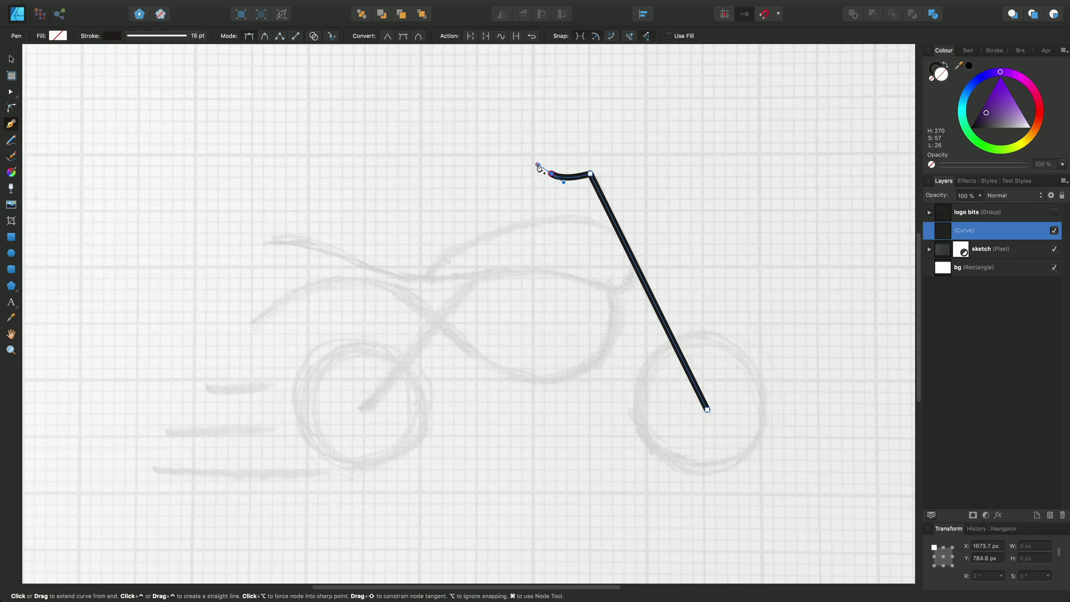
pyautogui.press('Escape')
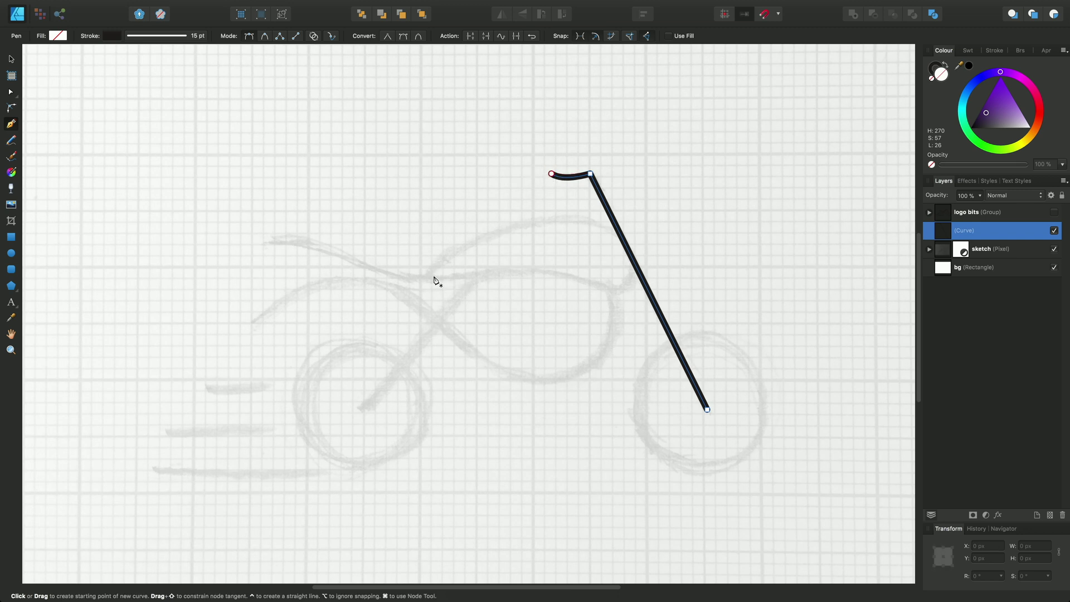
# Outline the teardrop fuel tank from its left tip, arcing over the top and closing back at the tip.
pyautogui.click(425, 276)
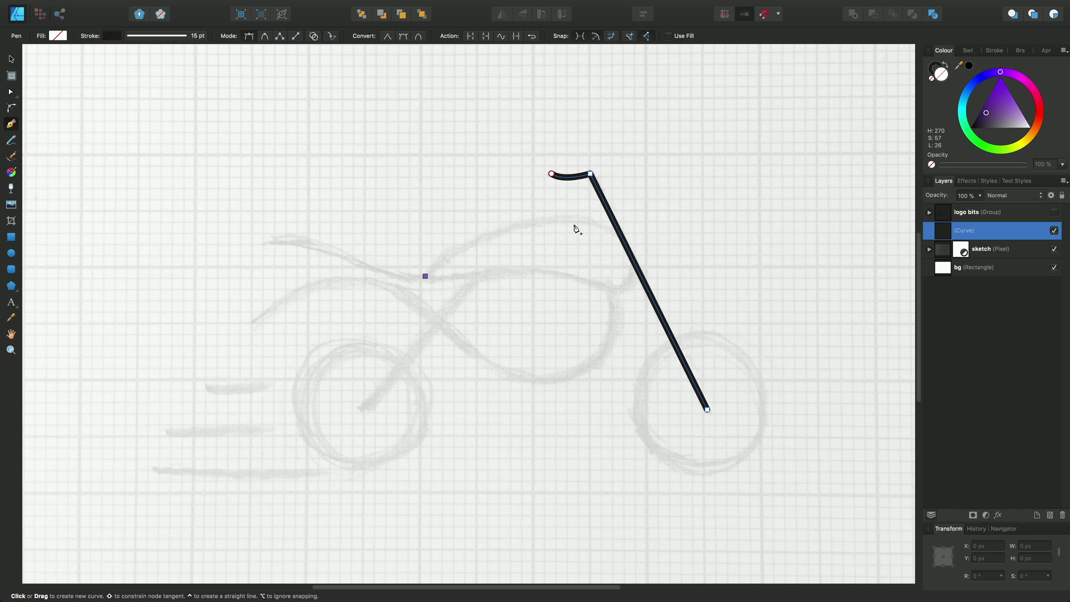
pyautogui.moveTo(571, 219); pyautogui.dragTo(631, 230)
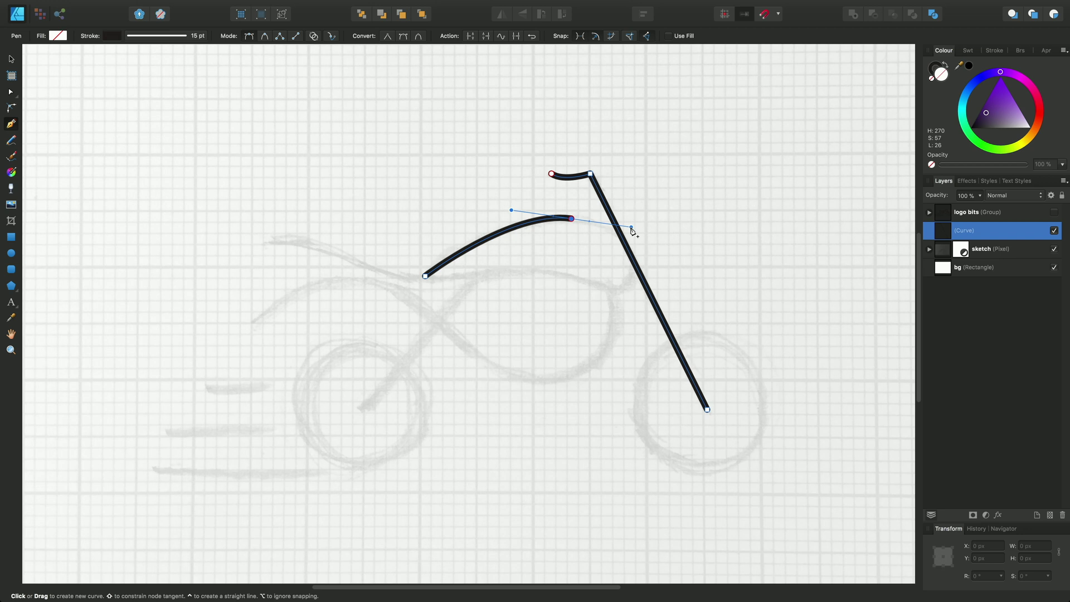
pyautogui.moveTo(633, 231); pyautogui.dragTo(632, 230)
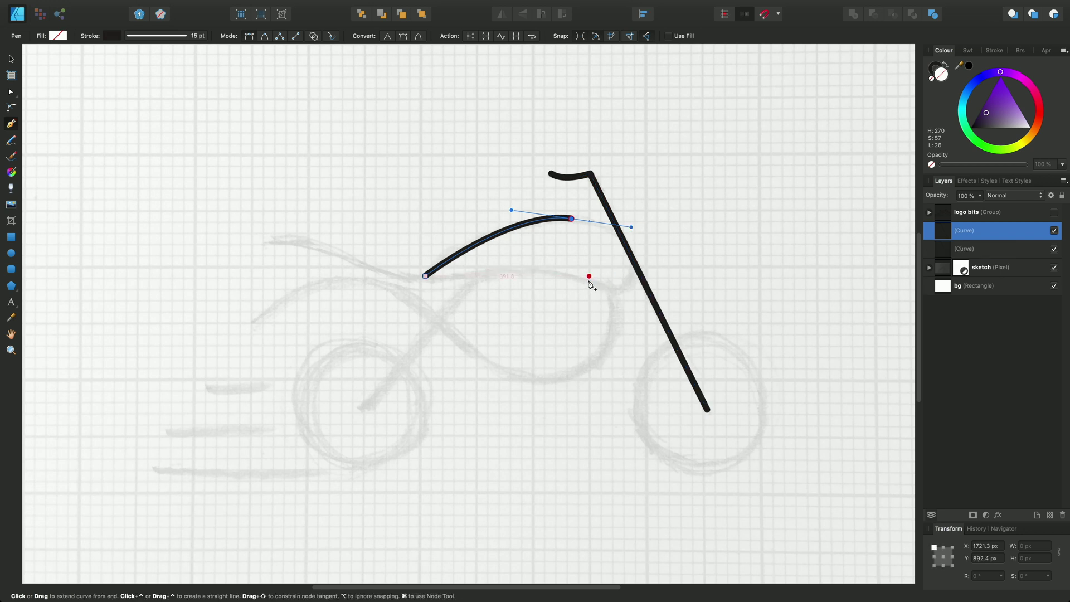
pyautogui.moveTo(592, 281); pyautogui.dragTo(520, 281)
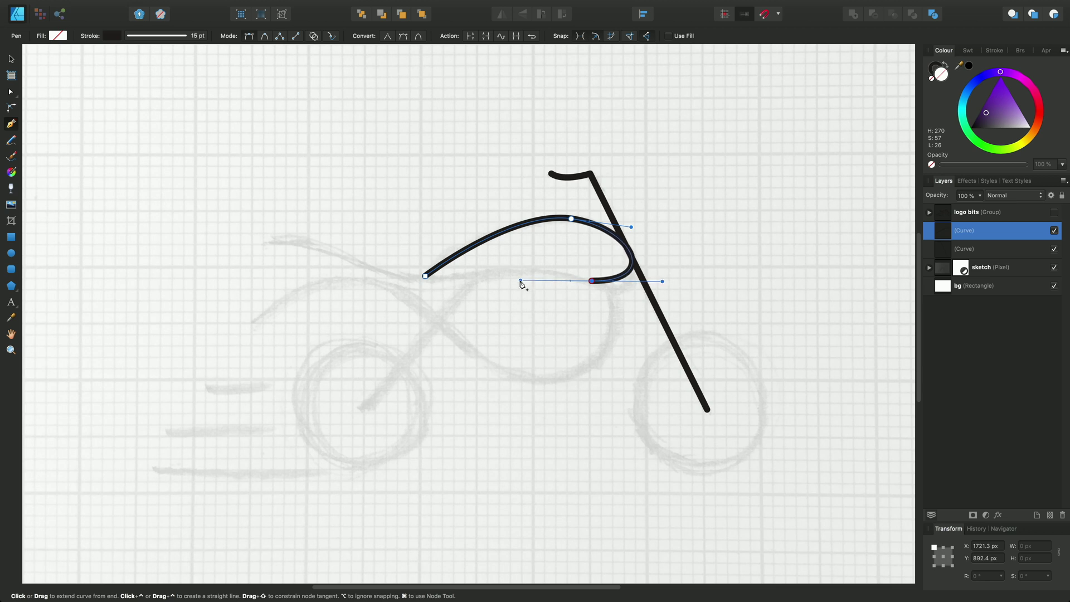
pyautogui.click(425, 277)
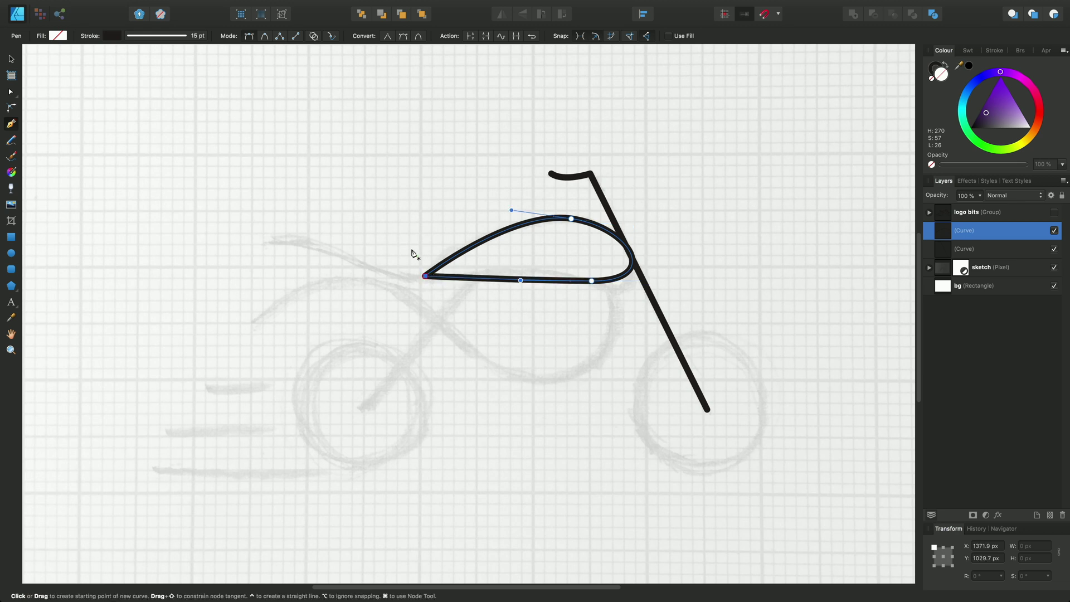
# In Smart mode, trace the frame curve from the seat's rear, dipping toward the engine and up under the tank.
pyautogui.click(265, 37)
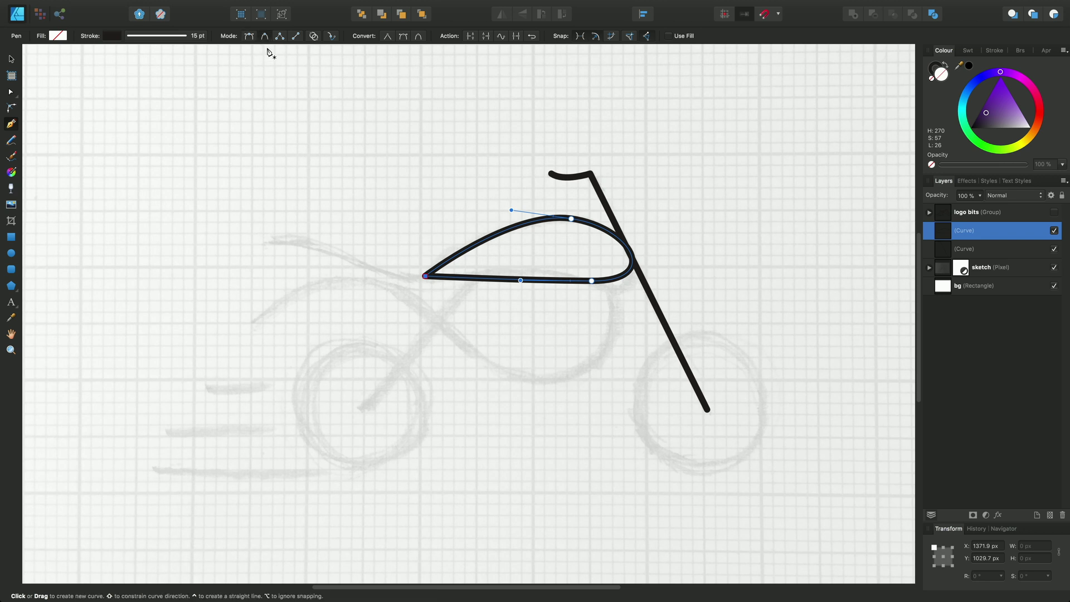
pyautogui.click(251, 323)
pyautogui.click(389, 287)
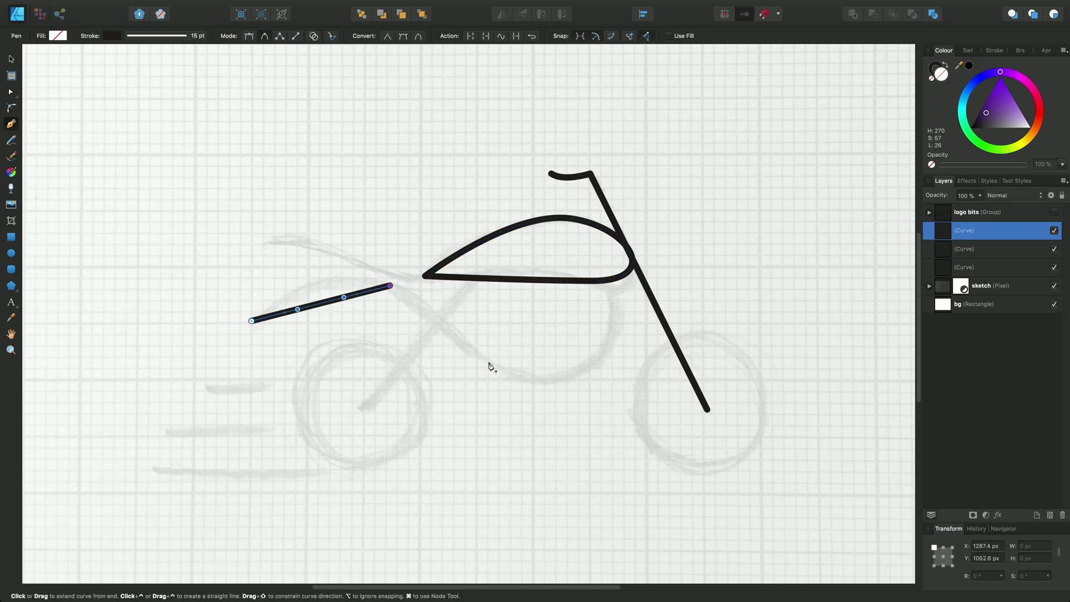
pyautogui.moveTo(489, 362); pyautogui.dragTo(503, 378)
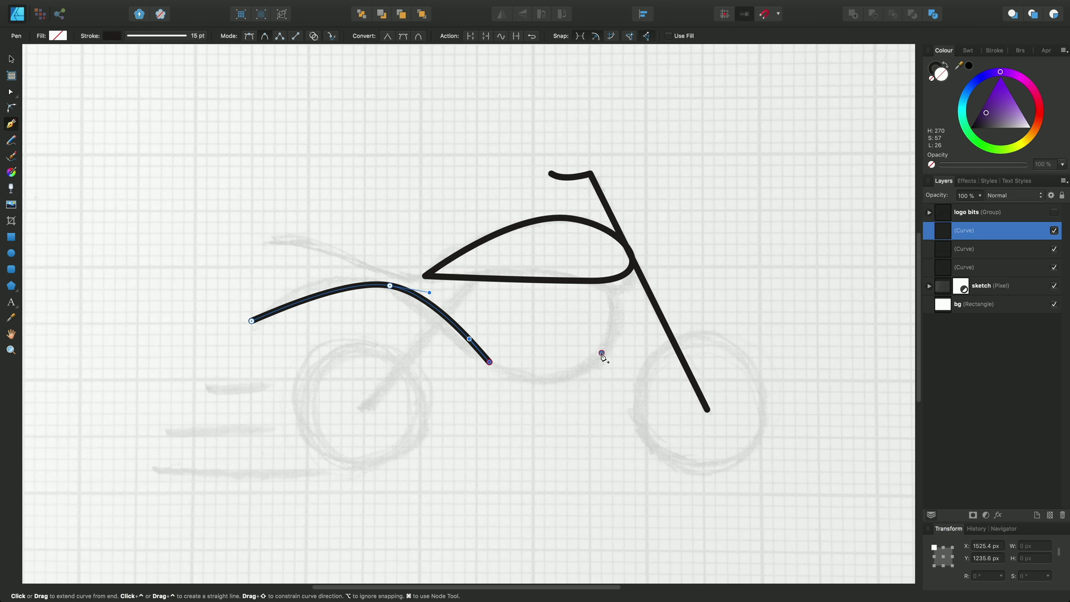
pyautogui.moveTo(602, 354); pyautogui.dragTo(620, 341)
pyautogui.click(609, 286)
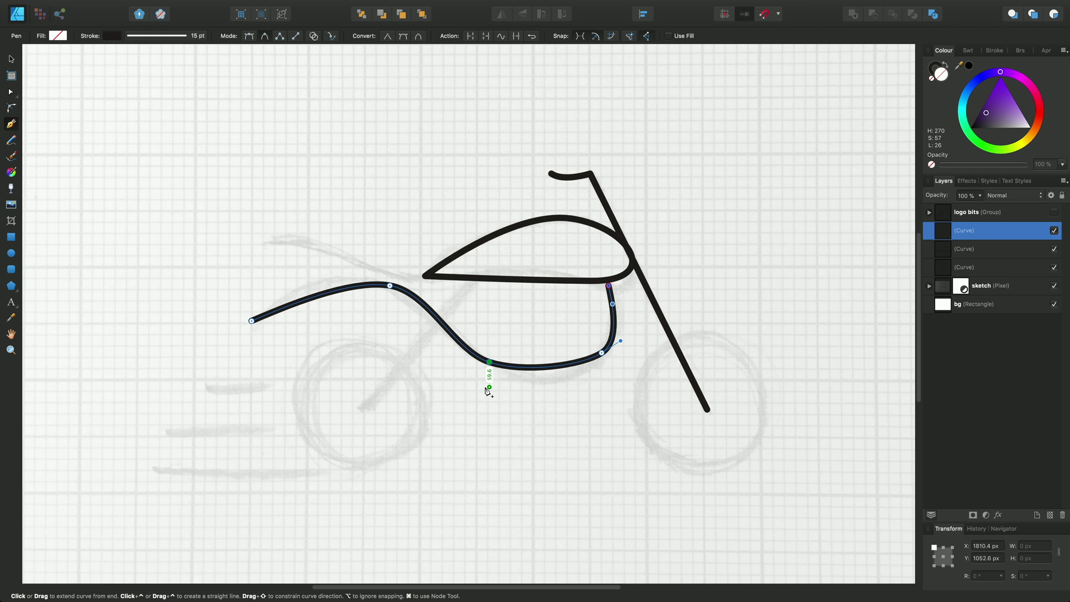
# In Polygon mode, draw a straight frame line from the rear hub up below the tank, then back to the seat tail.
pyautogui.press('Escape')
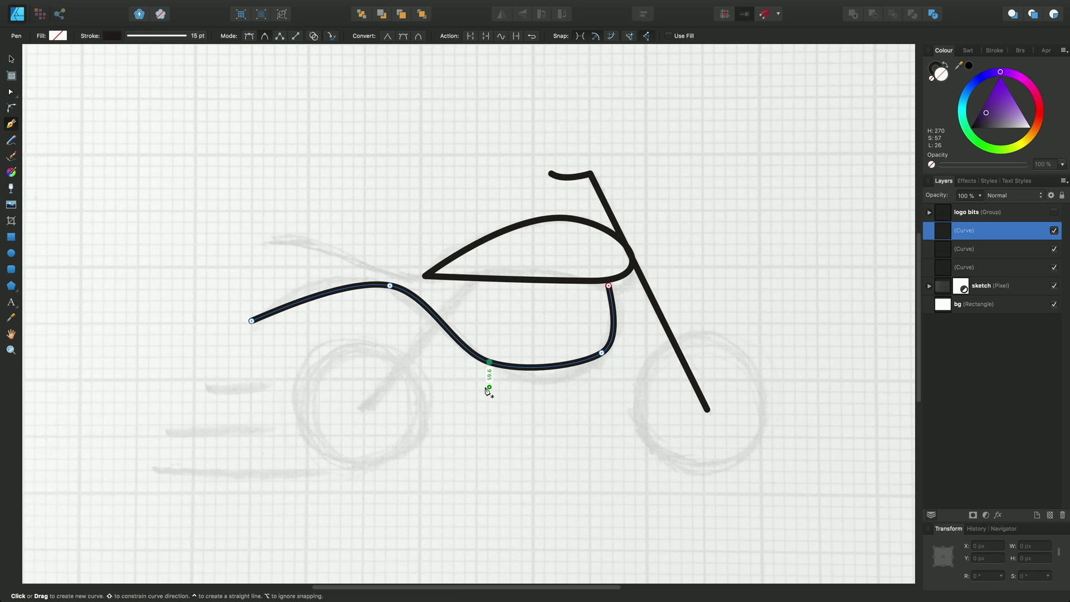
pyautogui.click(280, 37)
pyautogui.click(362, 411)
pyautogui.click(467, 285)
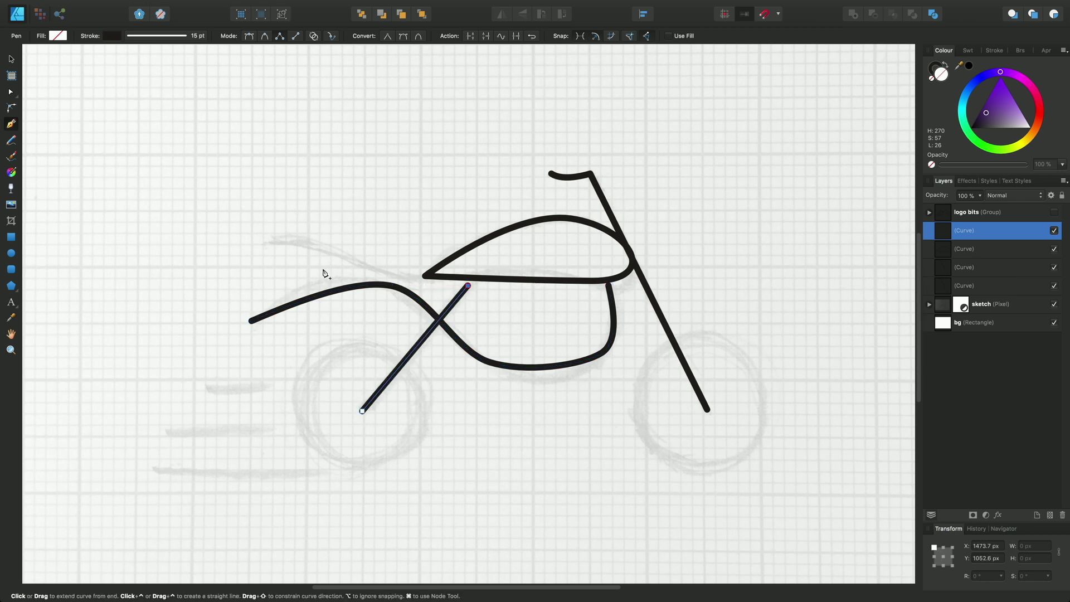
pyautogui.click(272, 239)
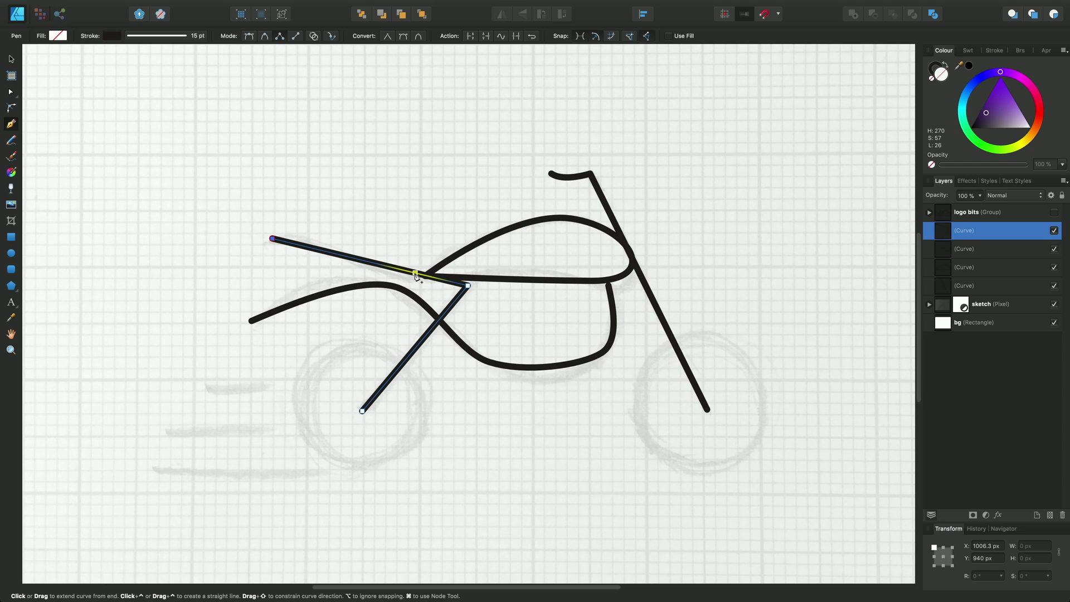
# In Line mode, draw three horizontal speed lines behind the rear wheel: long bottom, middle, short top.
pyautogui.click(296, 37)
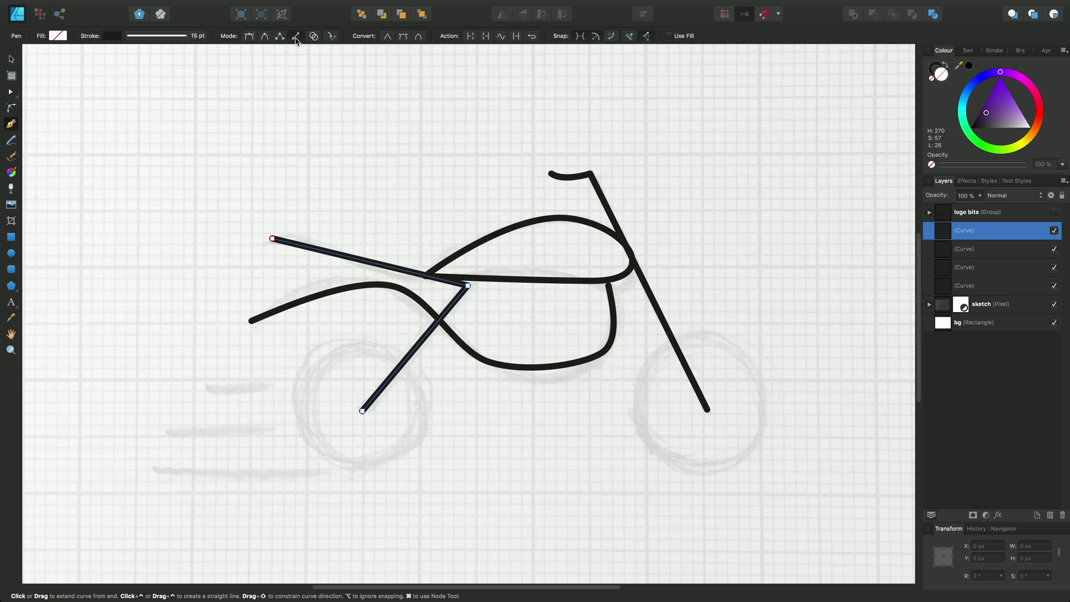
pyautogui.press('Escape')
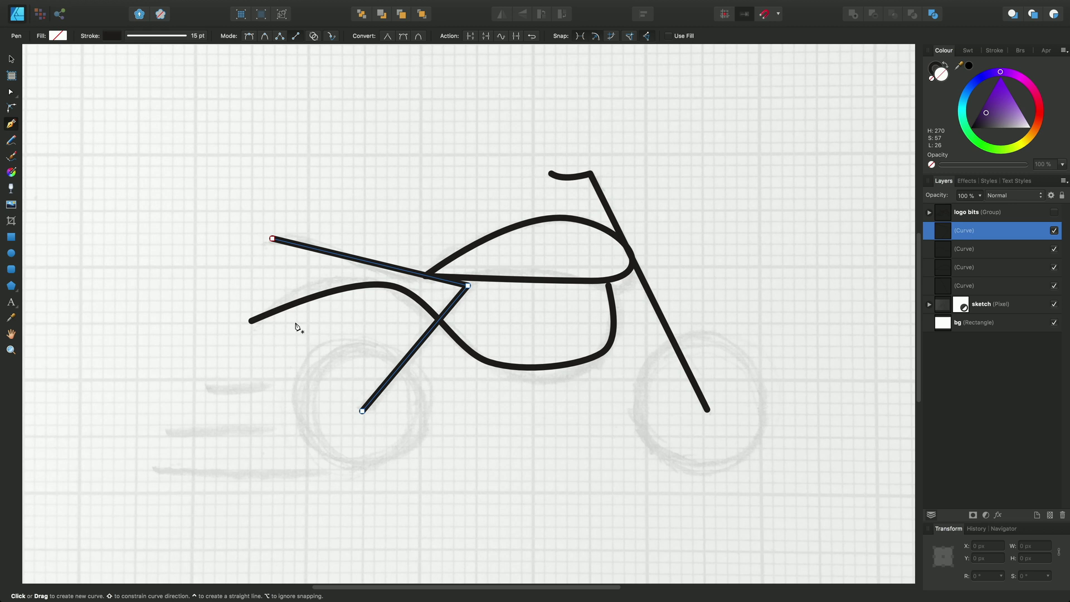
pyautogui.click(306, 474)
pyautogui.click(152, 473)
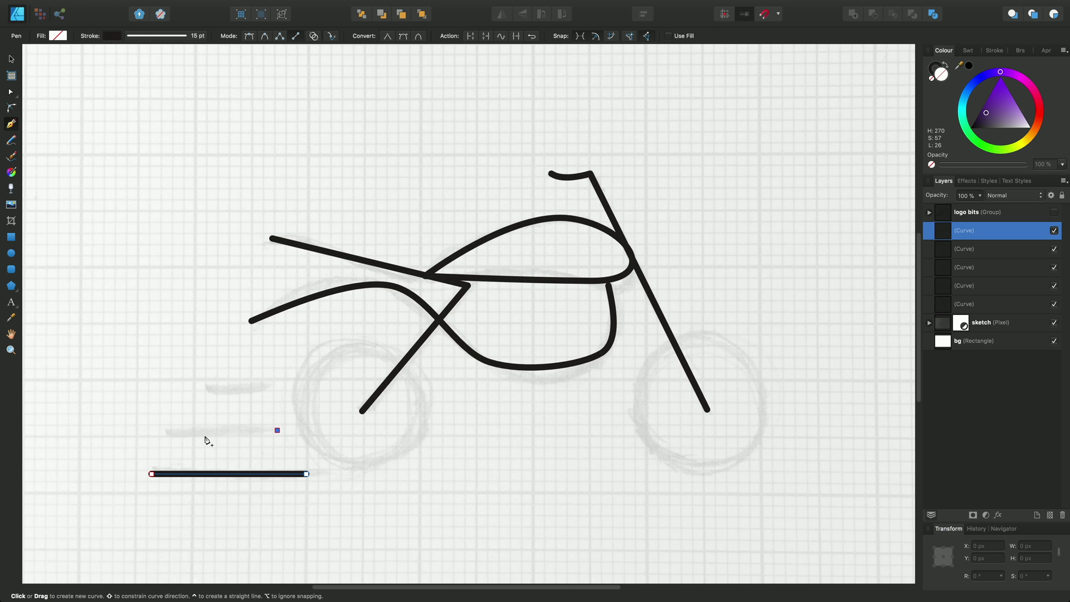
pyautogui.click(165, 429)
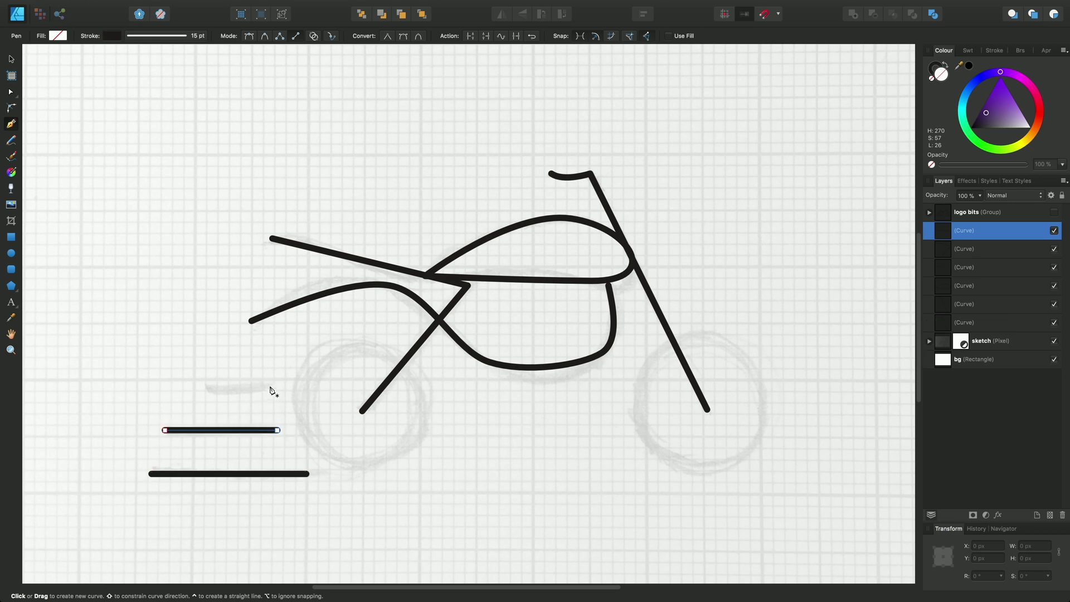
pyautogui.click(207, 388)
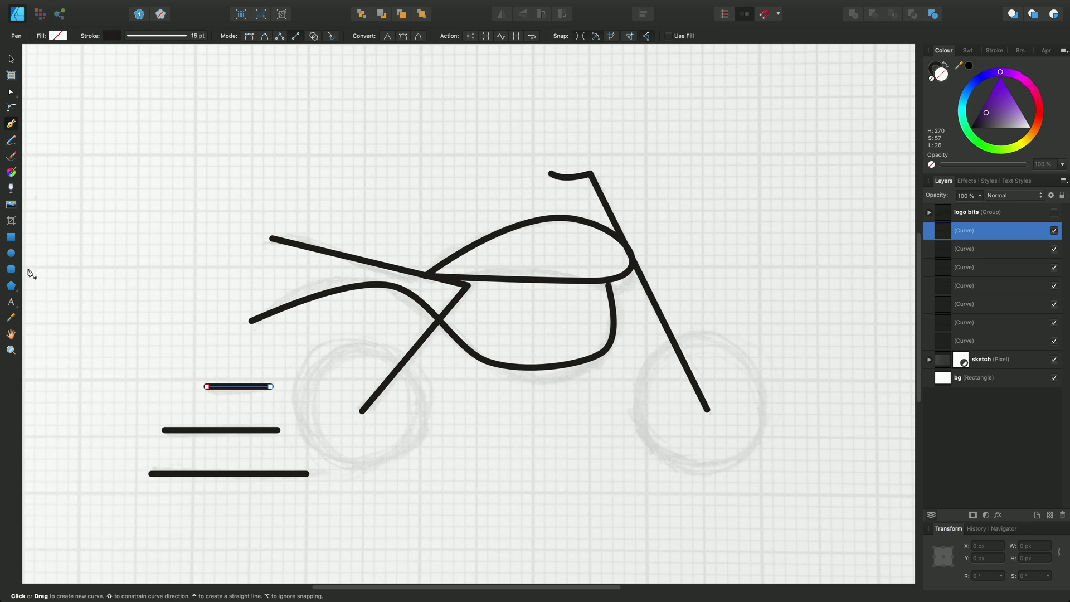
pyautogui.click(11, 254)
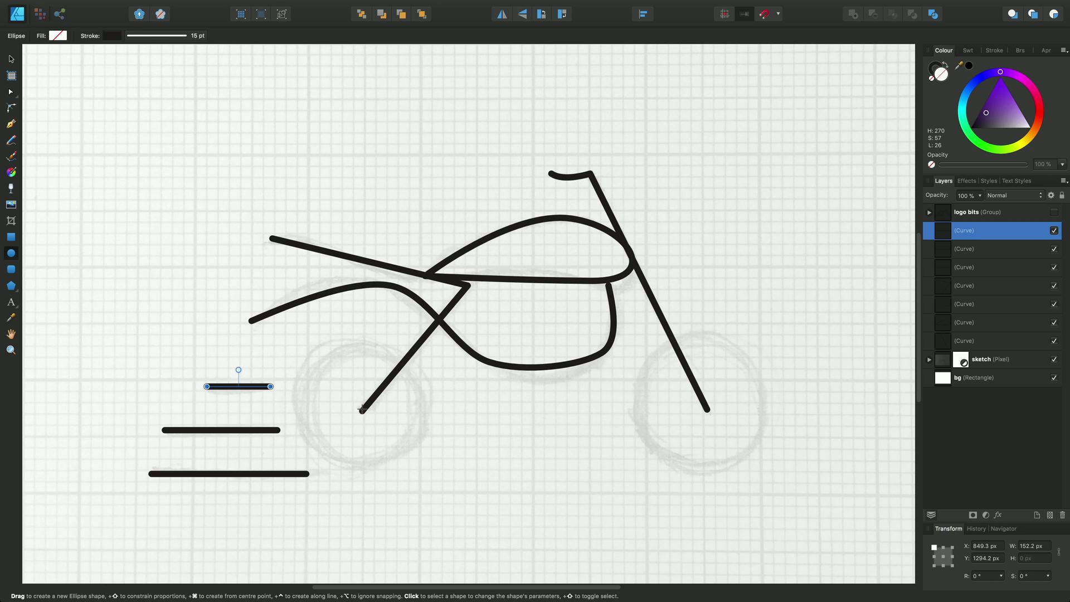
# Draw a circle over the rear wheel, duplicate it with Cmd+J, and move the copy onto the front wheel.
pyautogui.moveTo(362, 409); pyautogui.dragTo(424, 472)
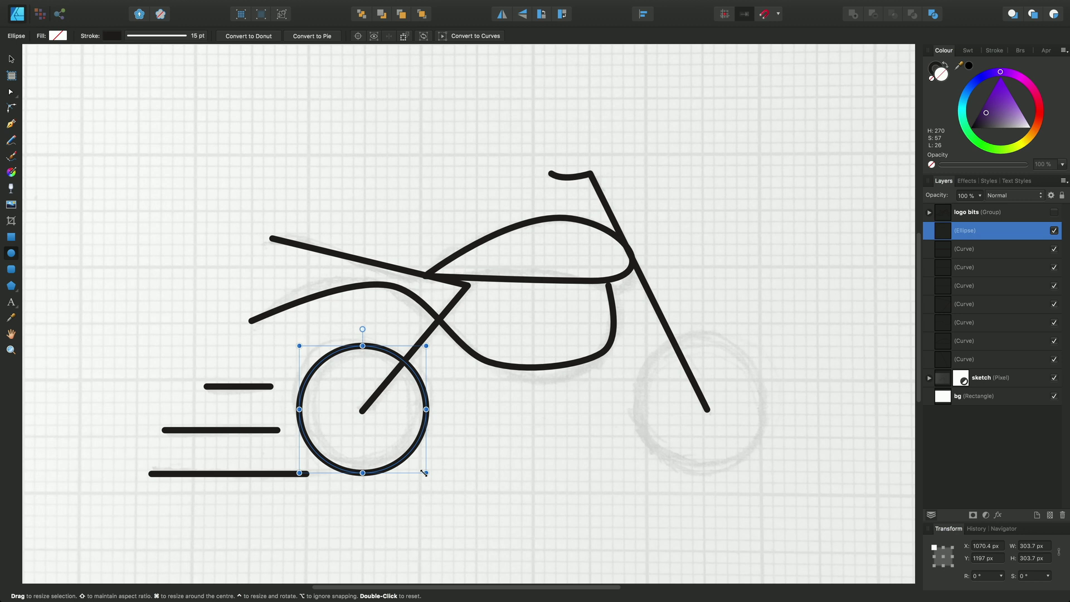
pyautogui.press('super+j')
pyautogui.click(12, 59)
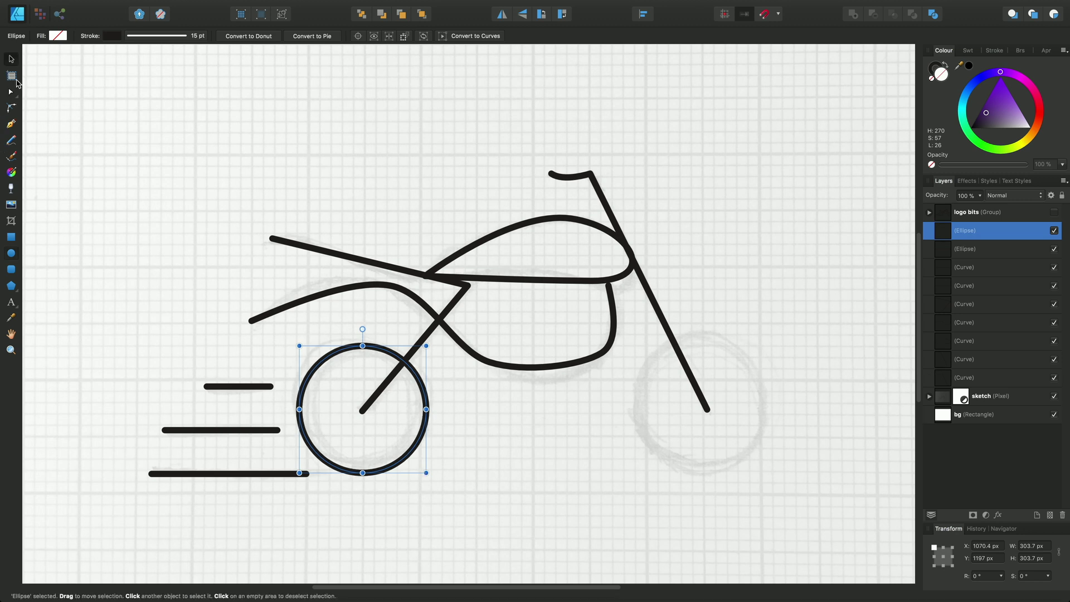
pyautogui.moveTo(333, 350)
pyautogui.mouseDown()
pyautogui.moveTo(471, 358)
pyautogui.moveTo(677, 350)
pyautogui.mouseUp()
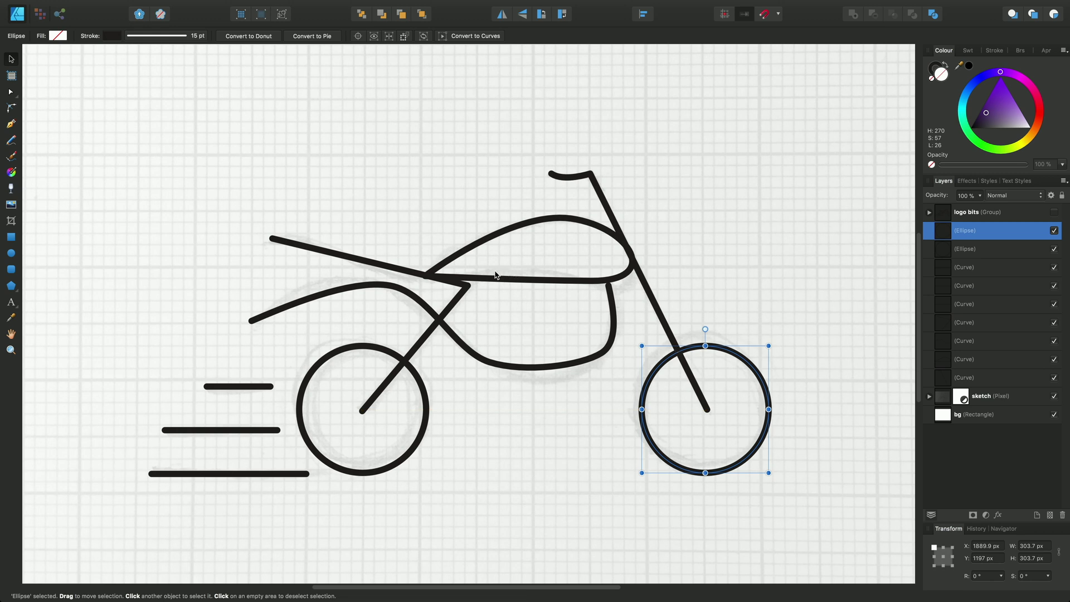
pyautogui.click(12, 124)
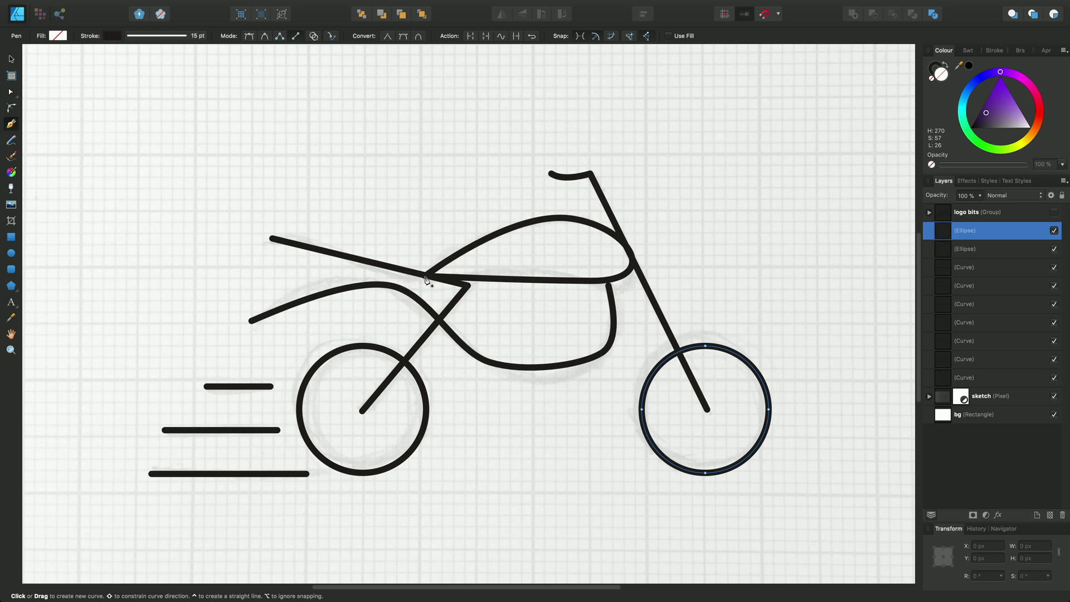
# Using the Node tool, drop the frame line's seat-tail end lower and shift the handlebar's left tip leftward.
pyautogui.press('super')
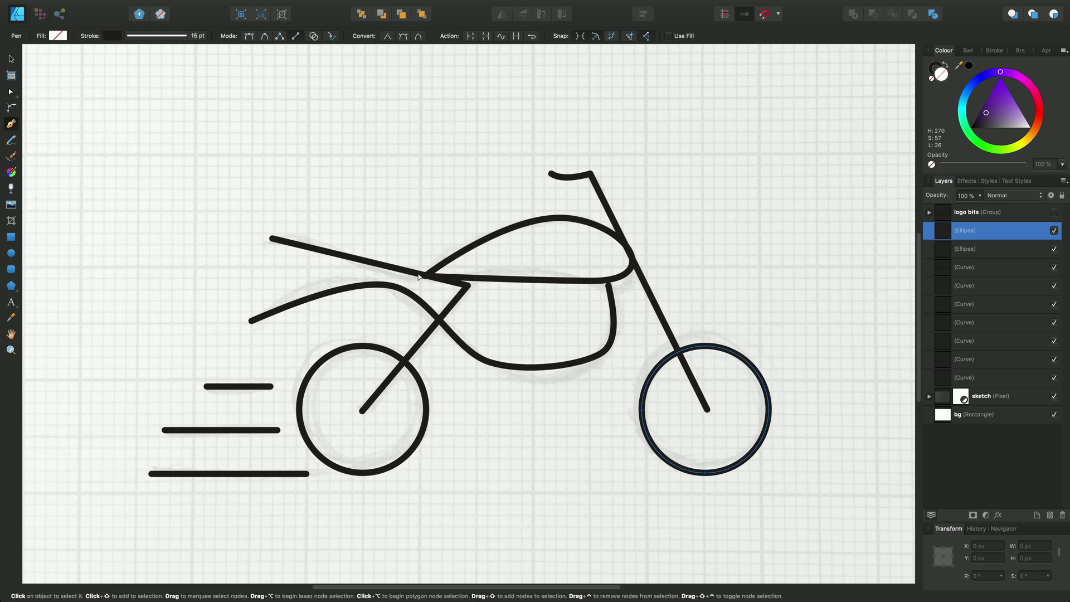
pyautogui.keyDown('super'); pyautogui.click(324, 253); pyautogui.keyUp('super')
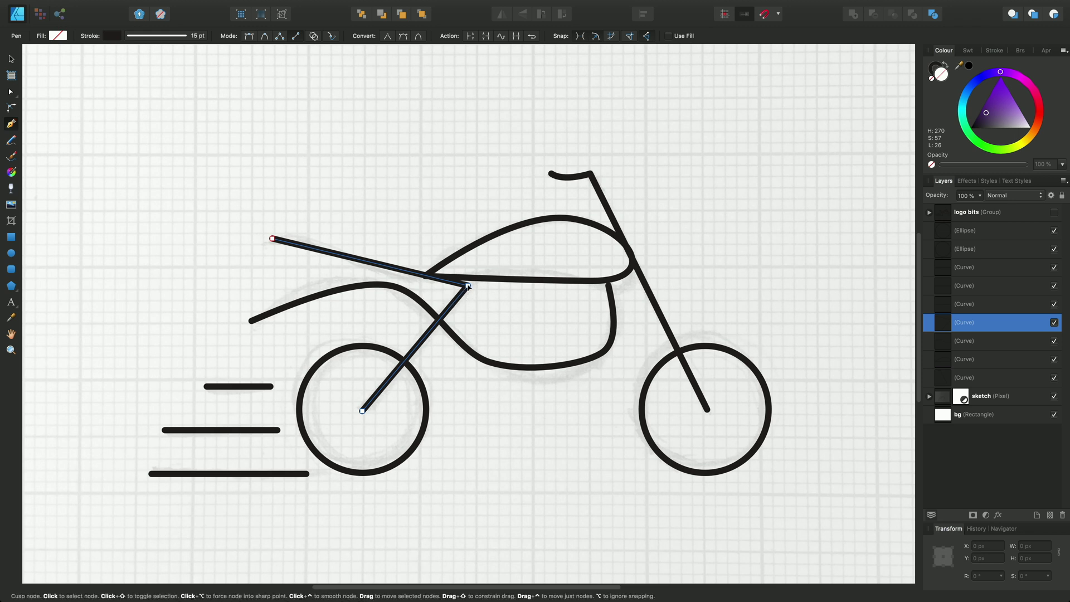
pyautogui.moveTo(469, 285)
pyautogui.mouseDown()
pyautogui.moveTo(454, 282)
pyautogui.moveTo(465, 285)
pyautogui.mouseUp()
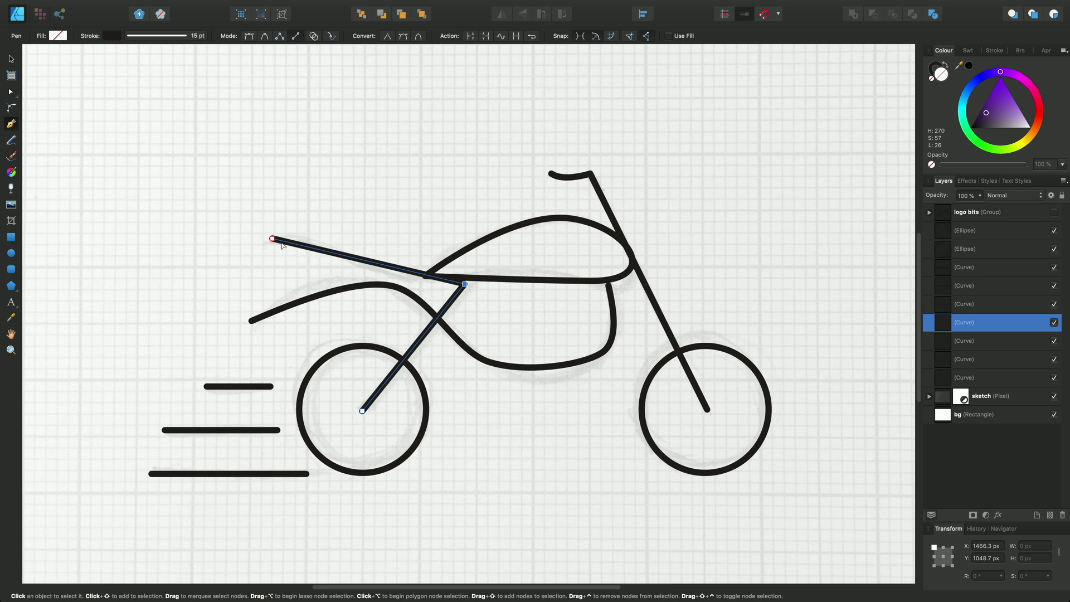
pyautogui.moveTo(272, 239); pyautogui.dragTo(250, 267)
pyautogui.click(551, 174)
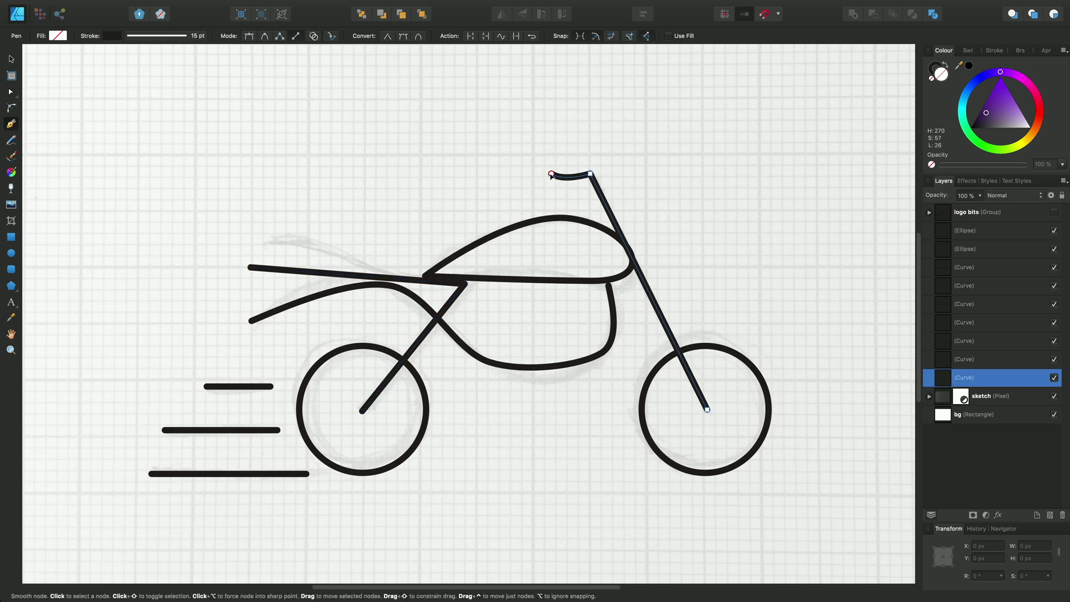
pyautogui.moveTo(551, 174); pyautogui.dragTo(539, 172)
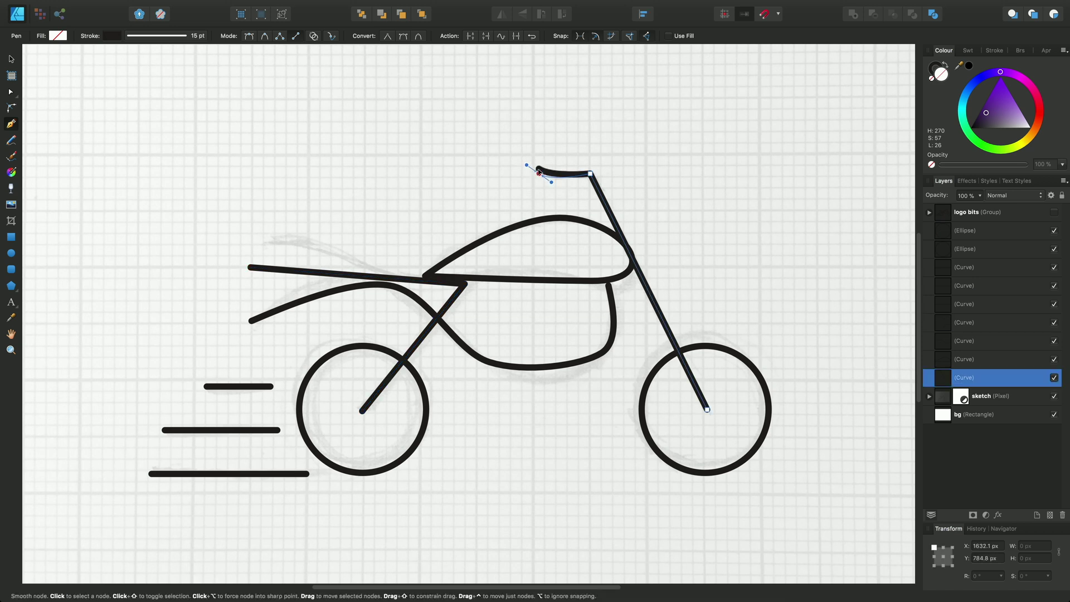